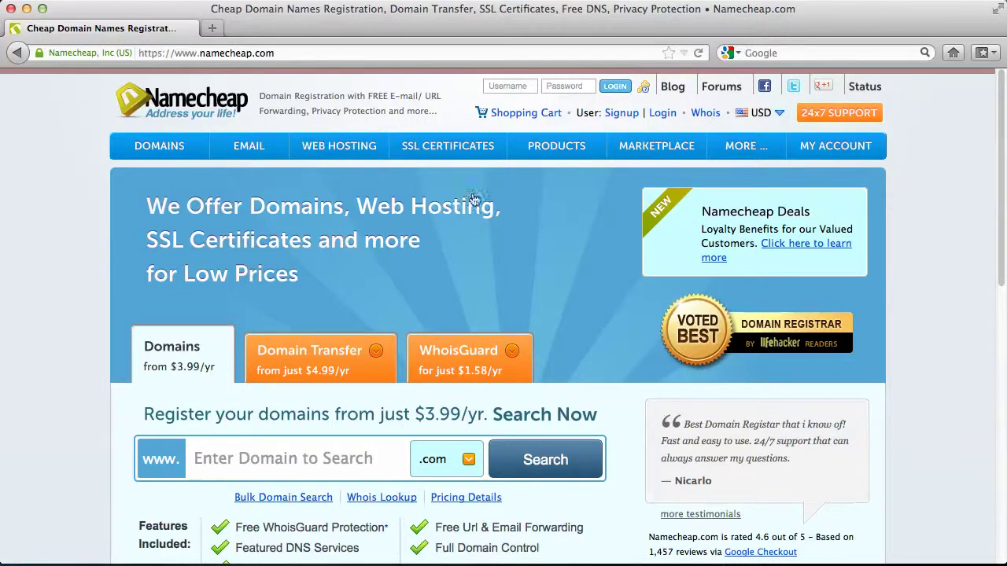
click(276, 52)
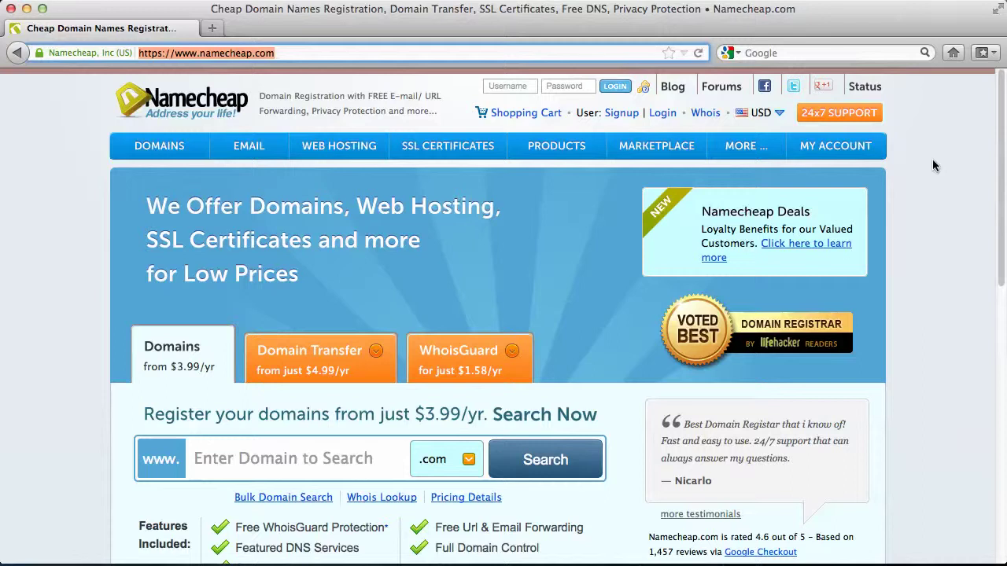
scroll(934, 165, down, 5)
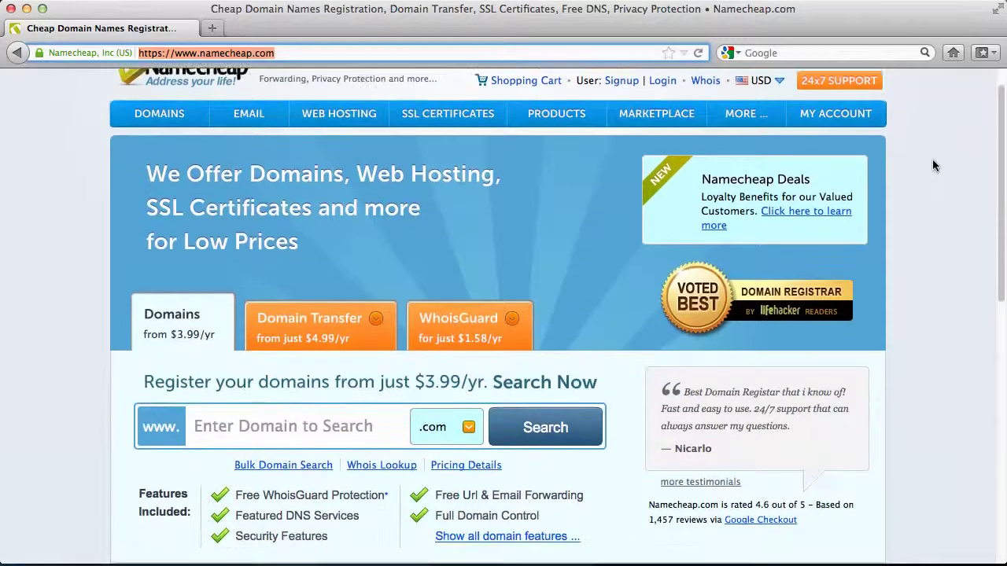
scroll(934, 165, up, 5)
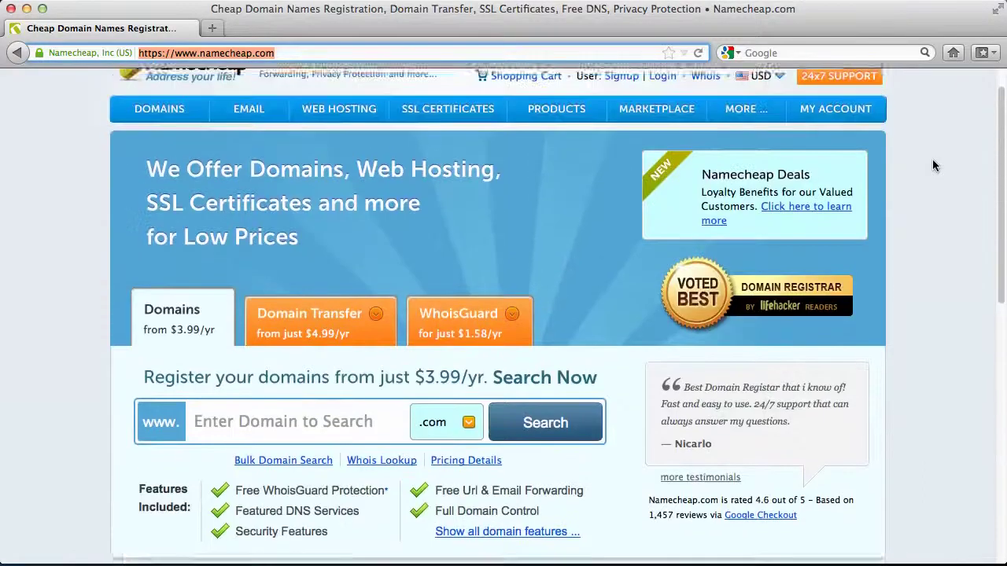
scroll(933, 165, down, 2)
scroll(934, 165, up, 2)
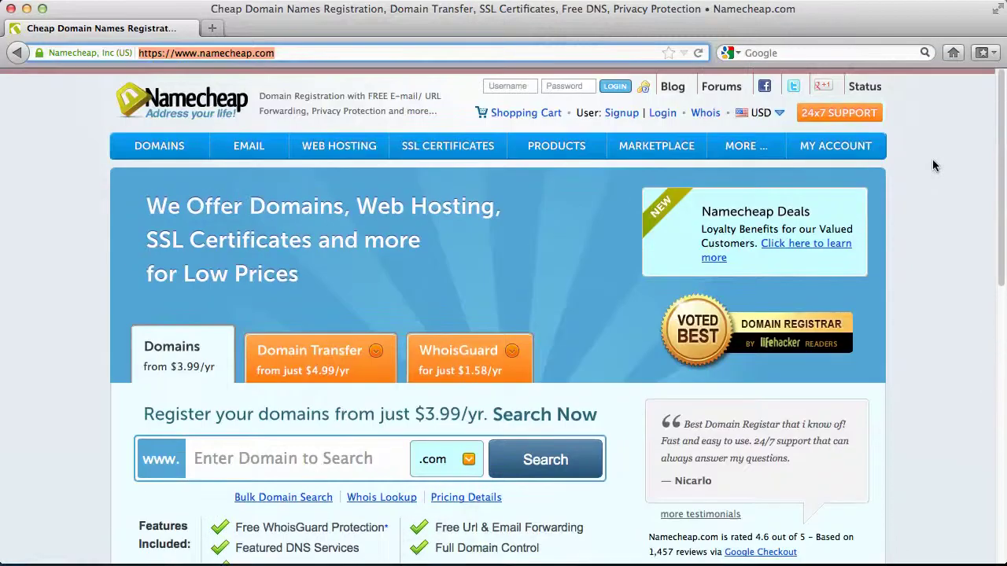
- Search for the domain name catanddogonline with the .com extension
scroll(934, 166, down, 4)
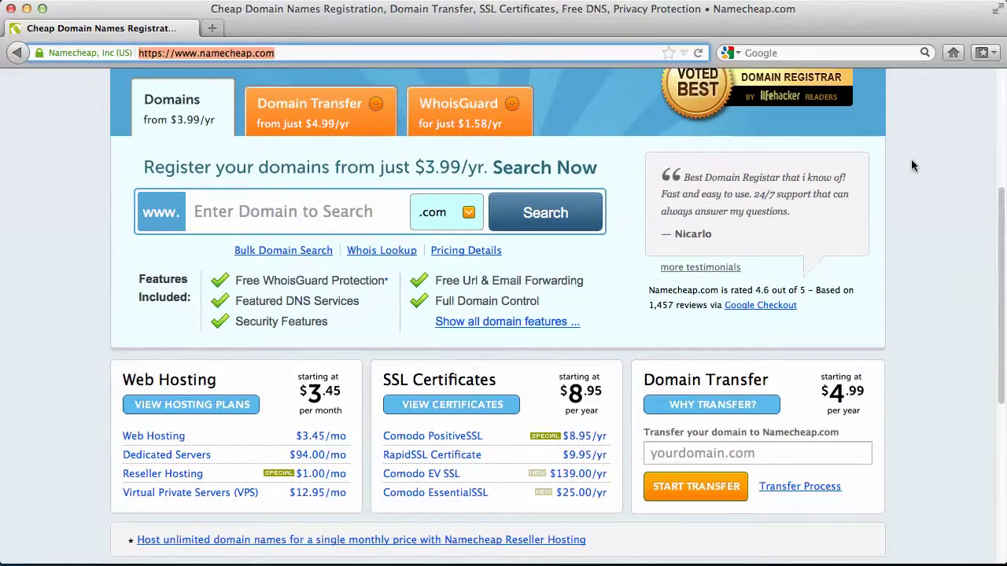
click(343, 215)
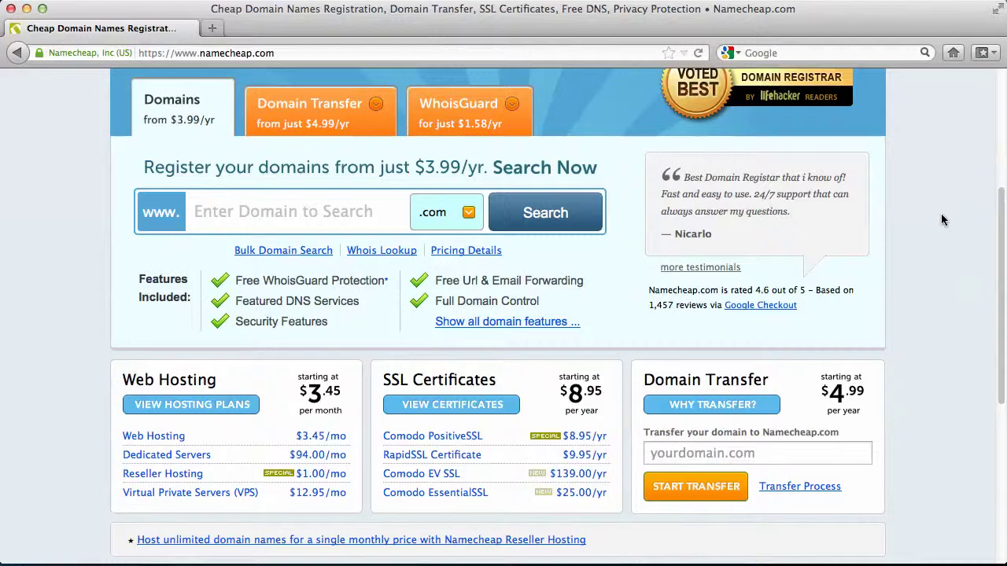
click(333, 216)
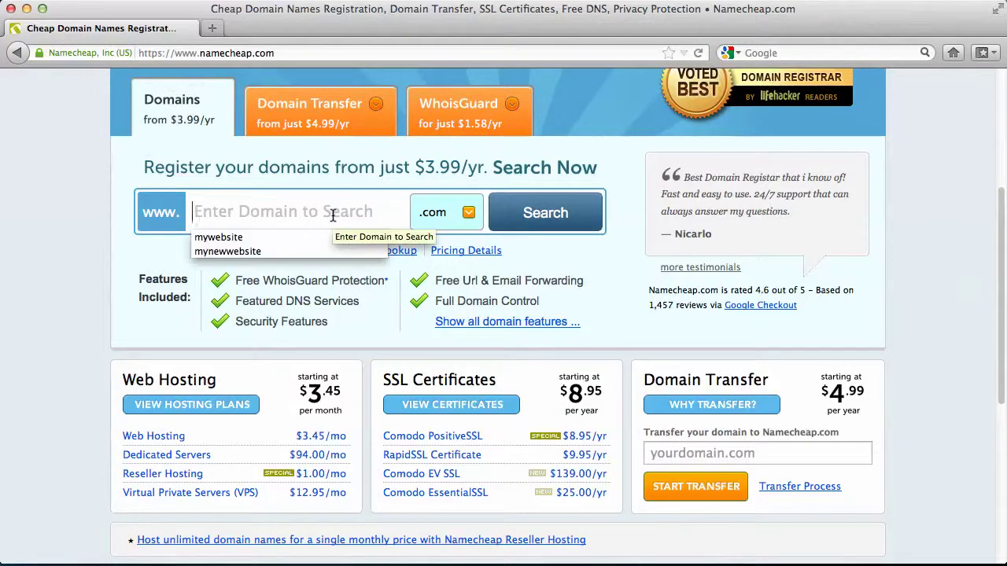
text(catand)
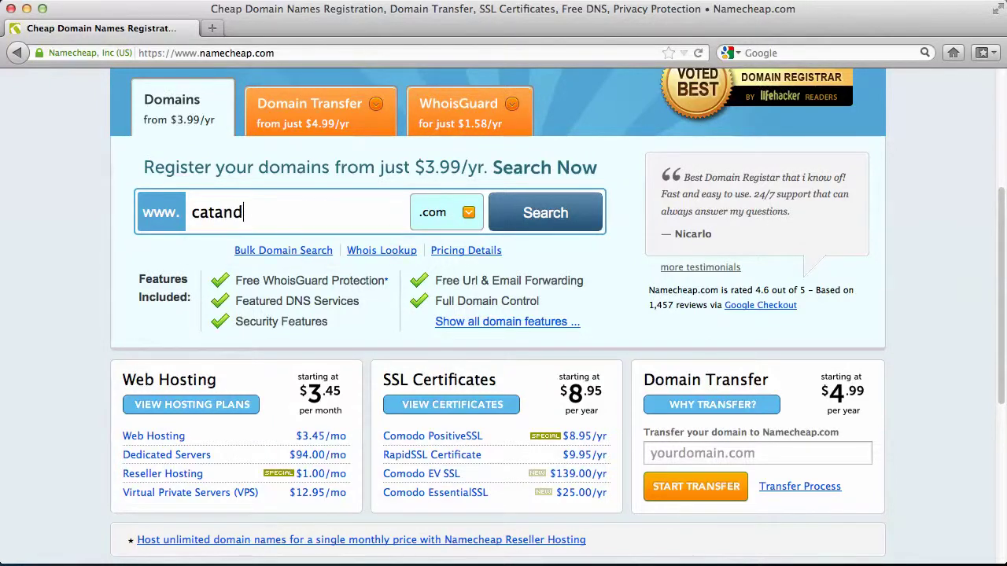
text(dogonline)
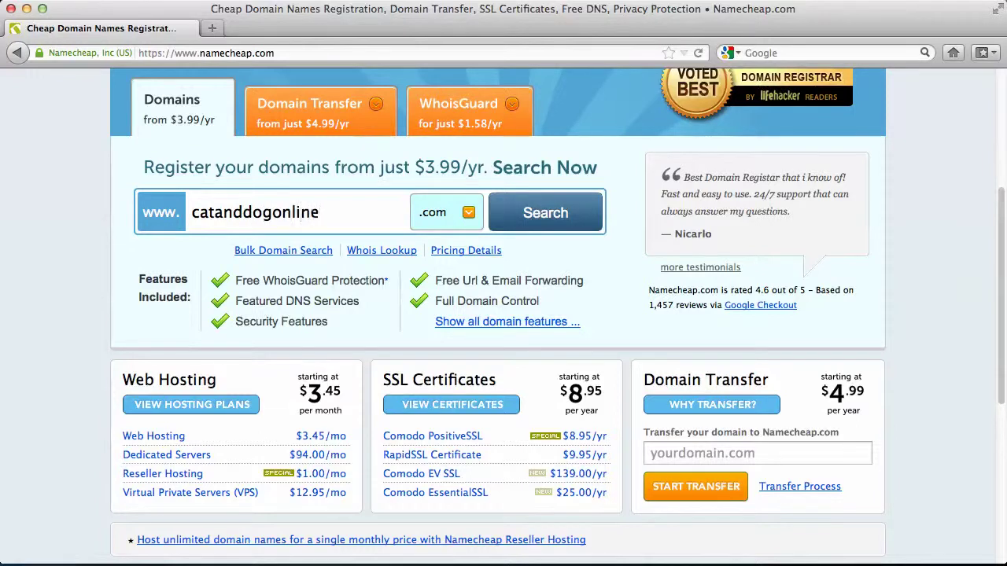
click(469, 214)
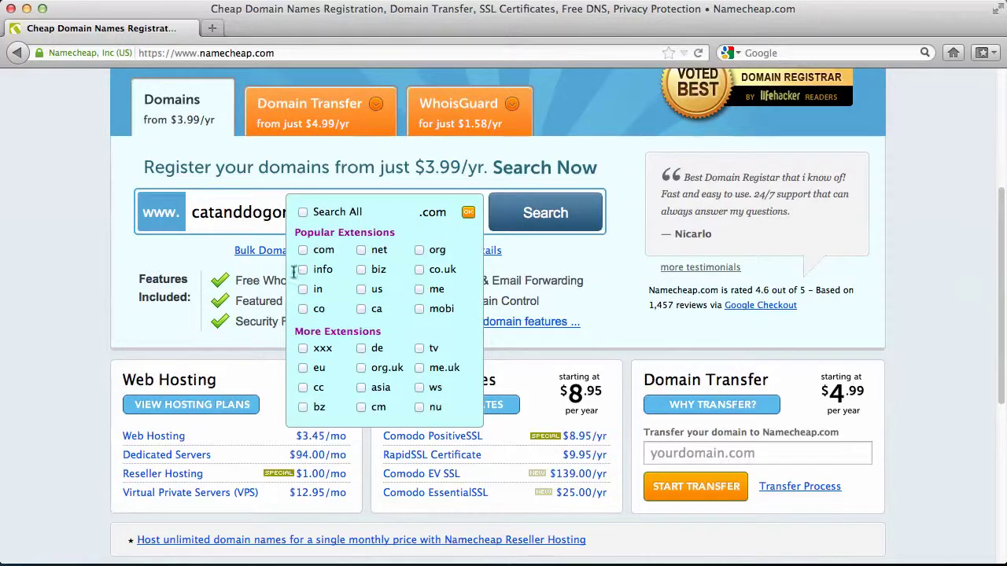
click(624, 187)
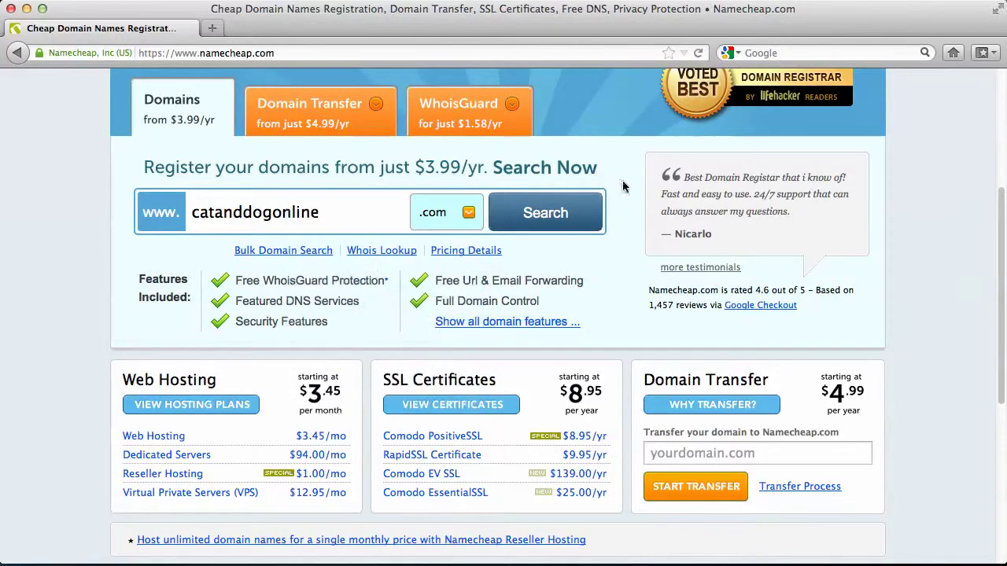
click(528, 228)
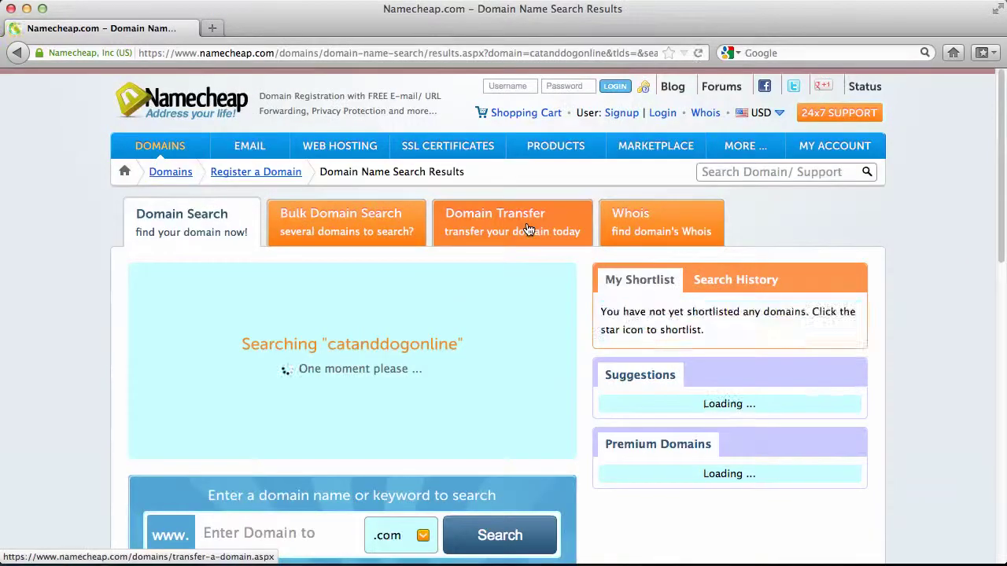
- Examine the availability and yearly prices of the catanddogonline extensions, along with the suggested and premium domains
scroll(945, 180, down, 3)
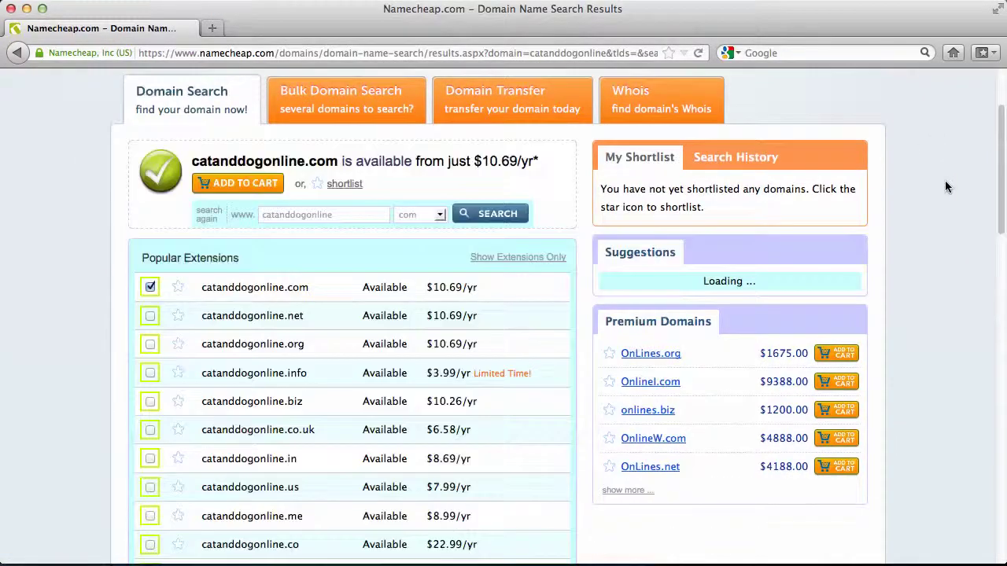
scroll(947, 186, down, 2)
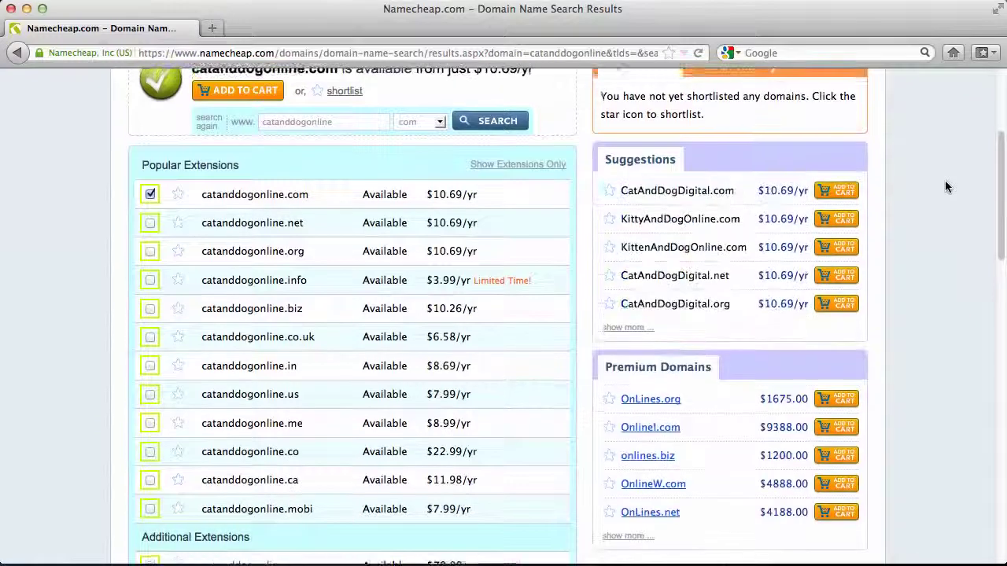
scroll(948, 187, up, 1)
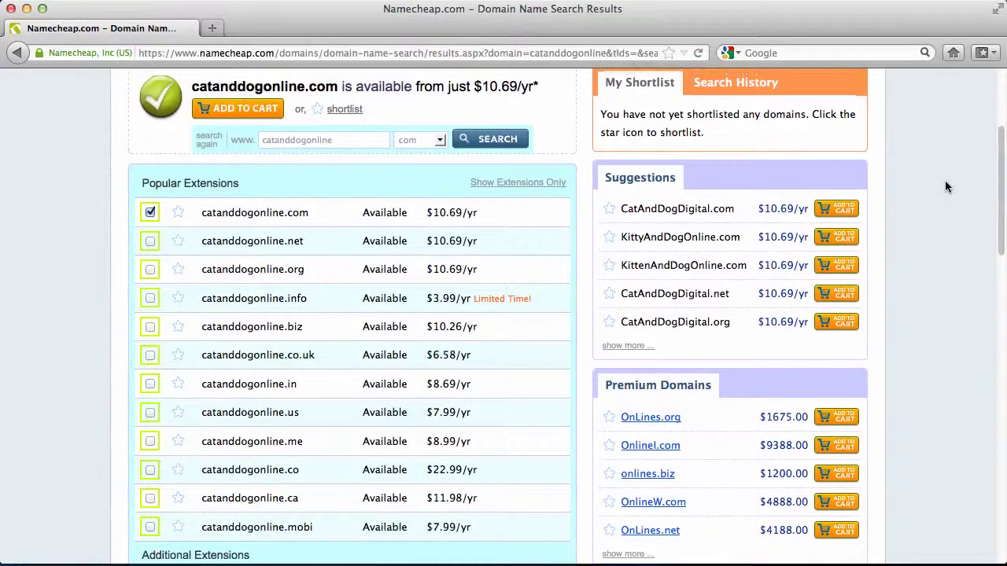
scroll(946, 184, up, 2)
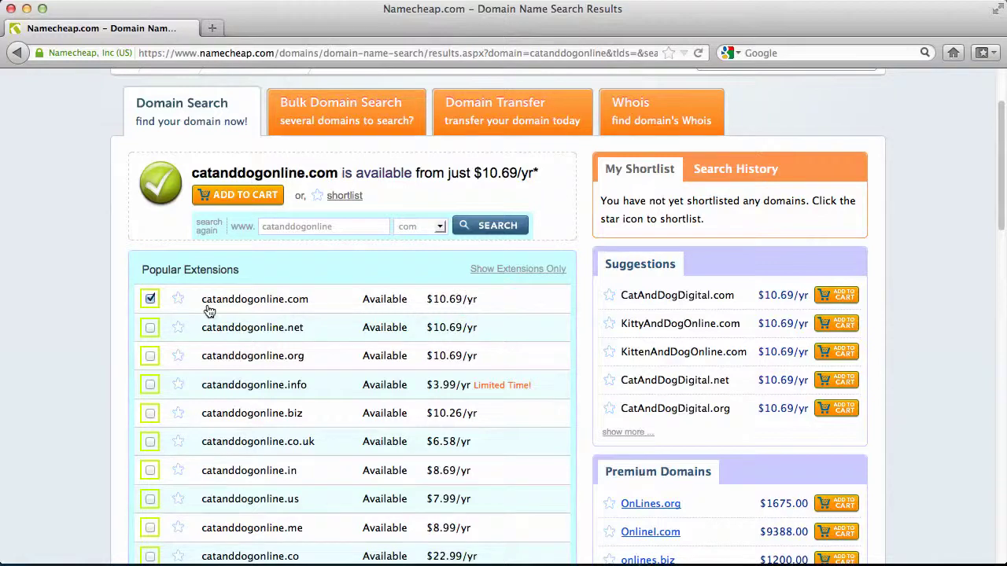
scroll(437, 267, down, 1)
scroll(437, 270, down, 2)
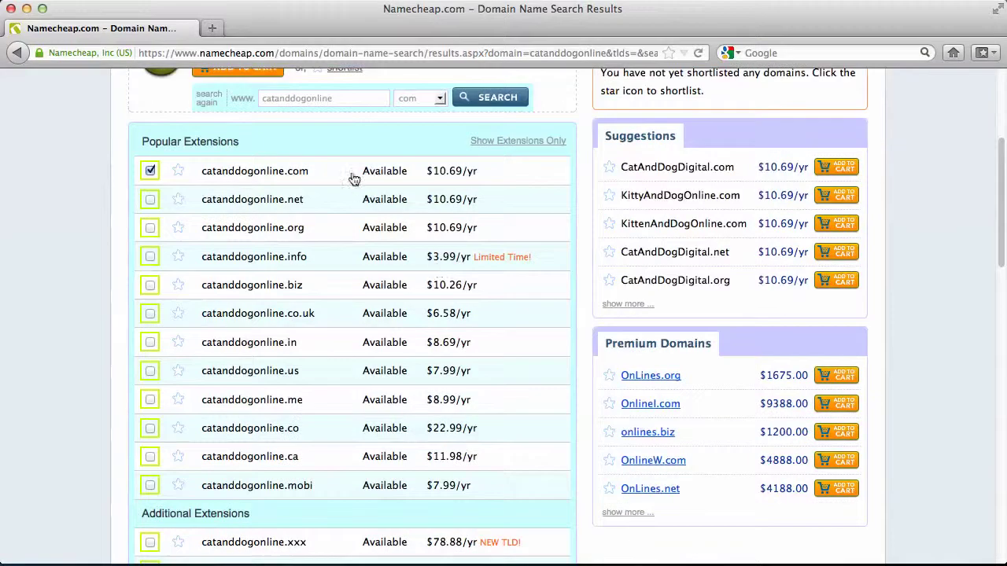
scroll(396, 182, down, 2)
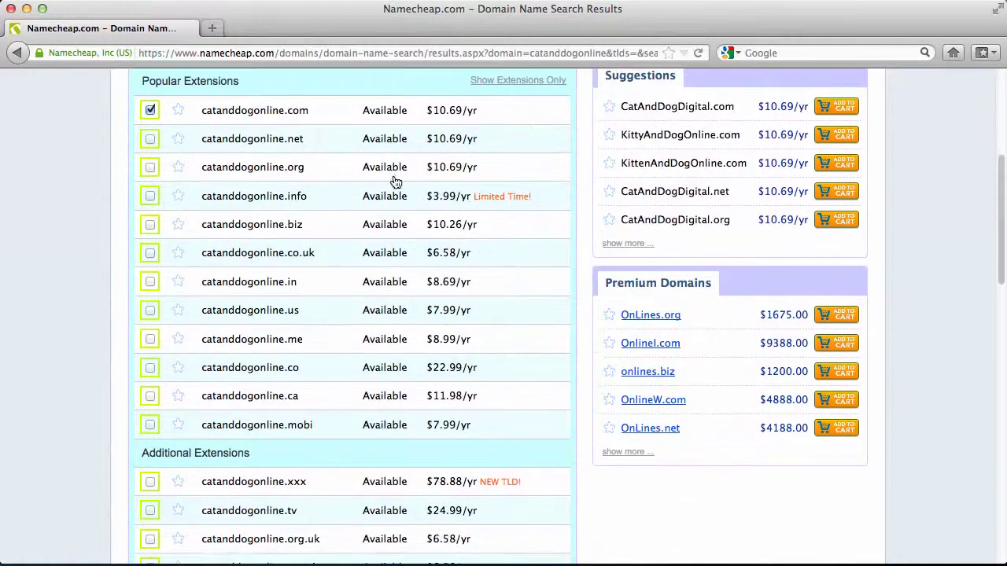
scroll(395, 181, up, 1)
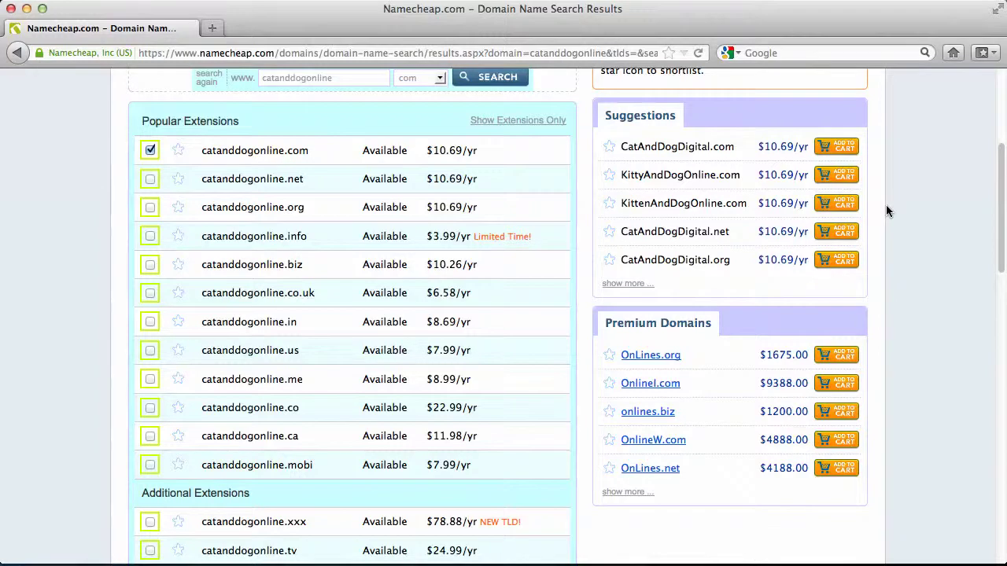
scroll(886, 205, up, 2)
scroll(886, 204, down, 1)
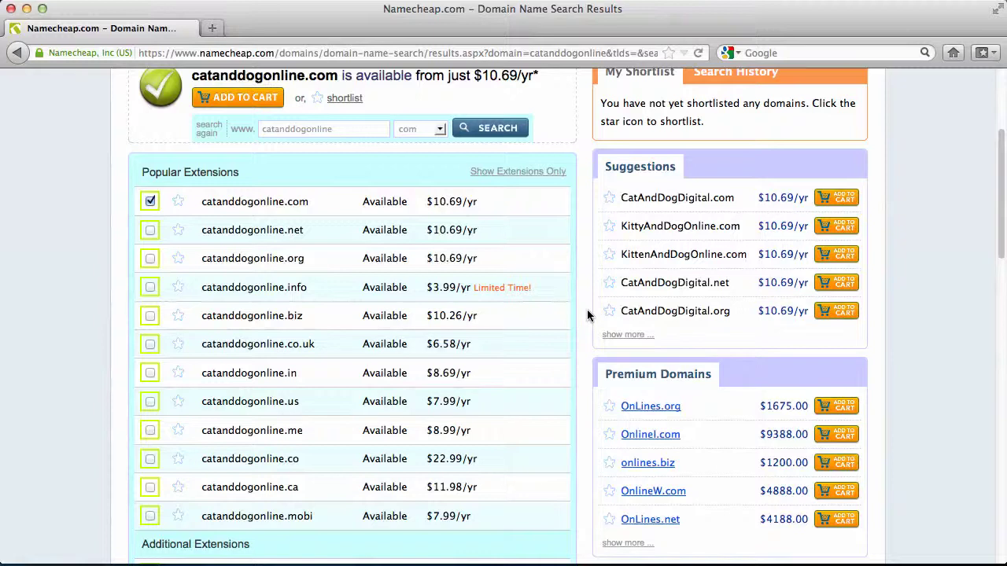
scroll(589, 315, down, 1)
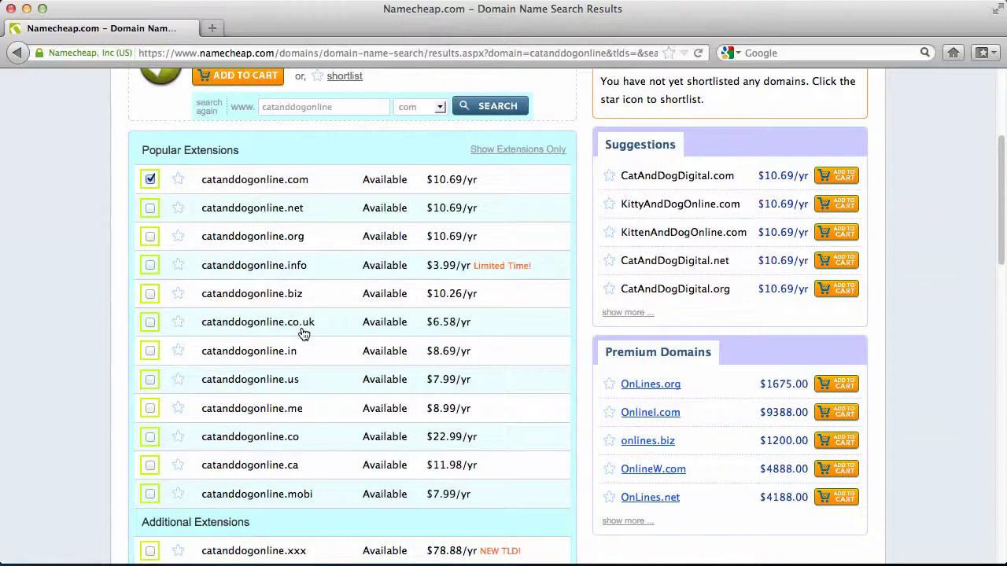
scroll(585, 315, up, 5)
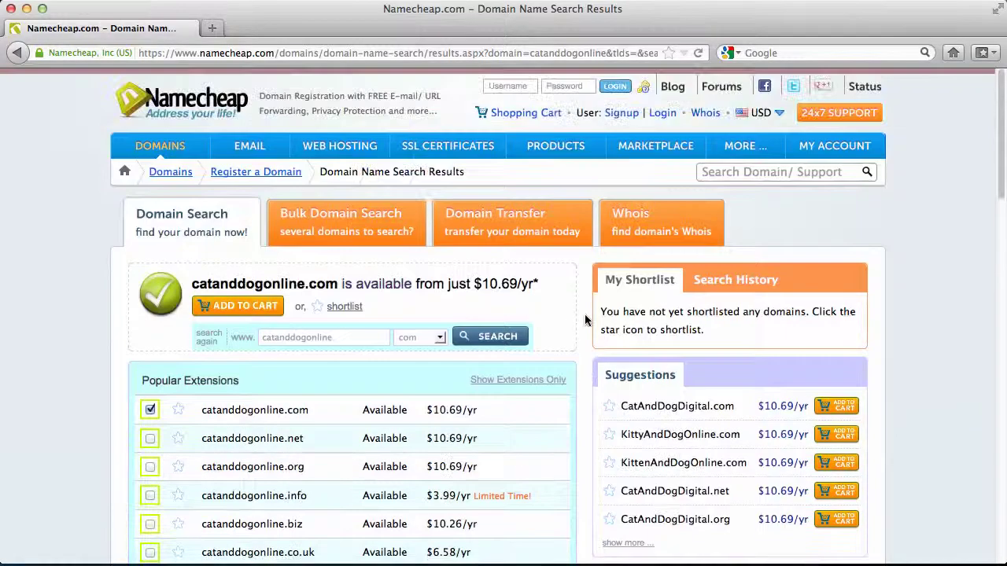
scroll(584, 315, down, 3)
scroll(585, 316, up, 3)
scroll(585, 319, down, 10)
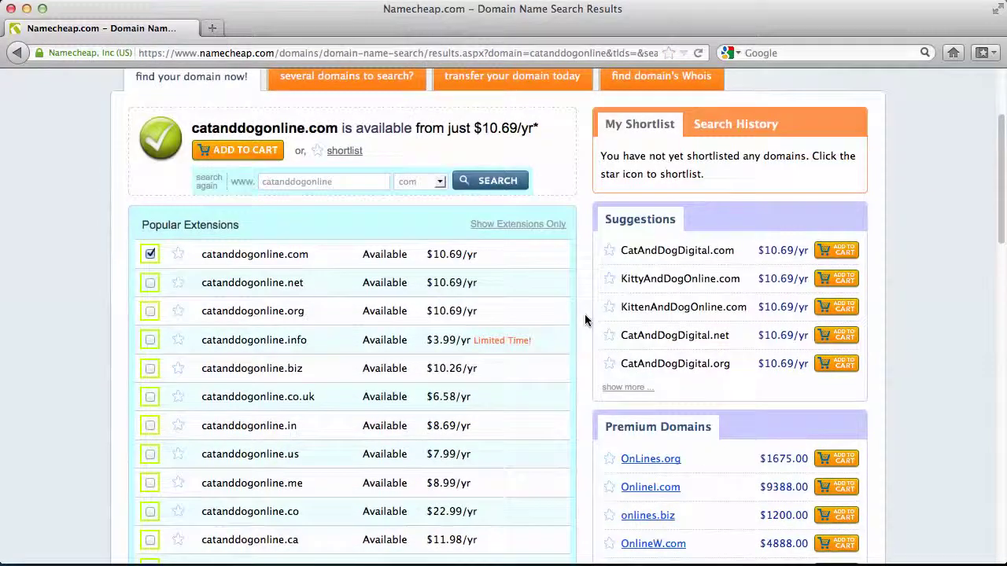
scroll(585, 320, up, 6)
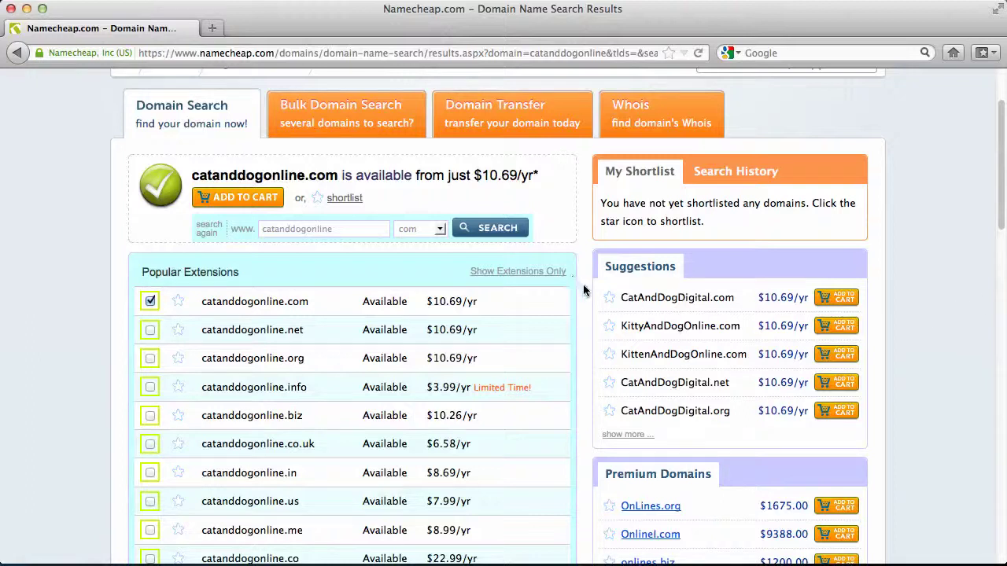
scroll(585, 284, up, 3)
scroll(585, 271, down, 3)
scroll(586, 264, up, 3)
scroll(586, 264, down, 3)
scroll(585, 259, down, 1)
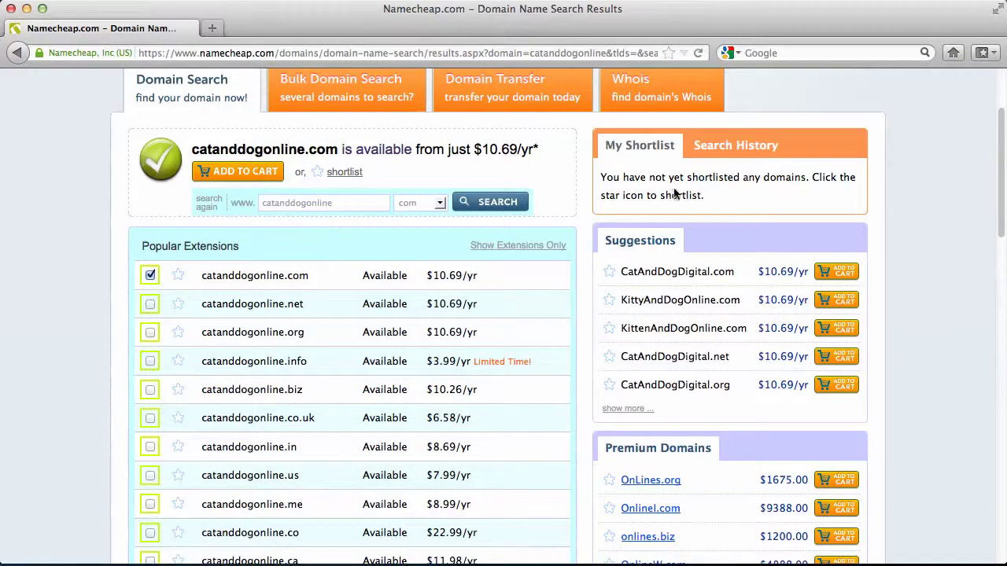
- Add the selected catanddogonline.com domain to the shopping cart
scroll(581, 211, down, 5)
scroll(582, 211, up, 5)
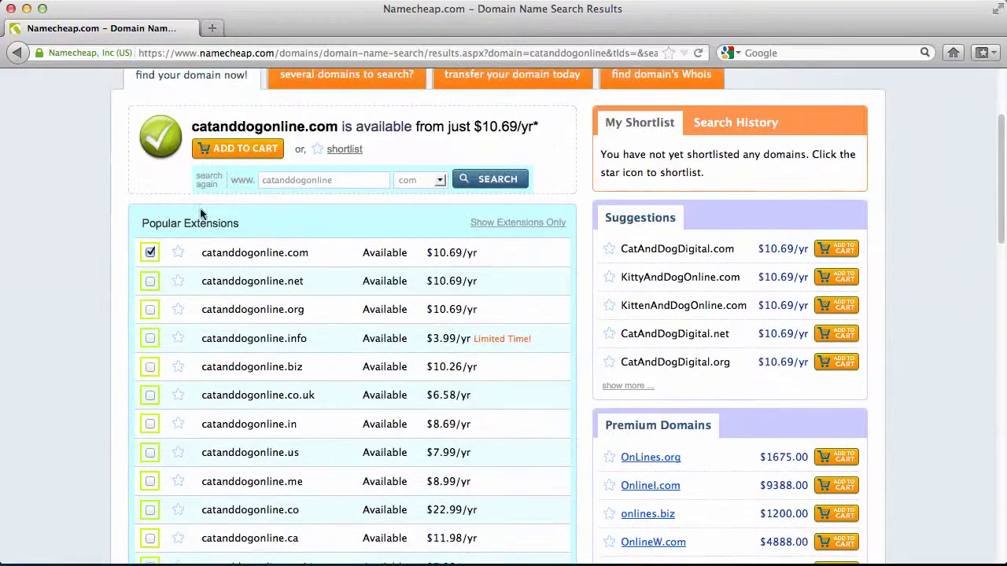
scroll(579, 224, down, 15)
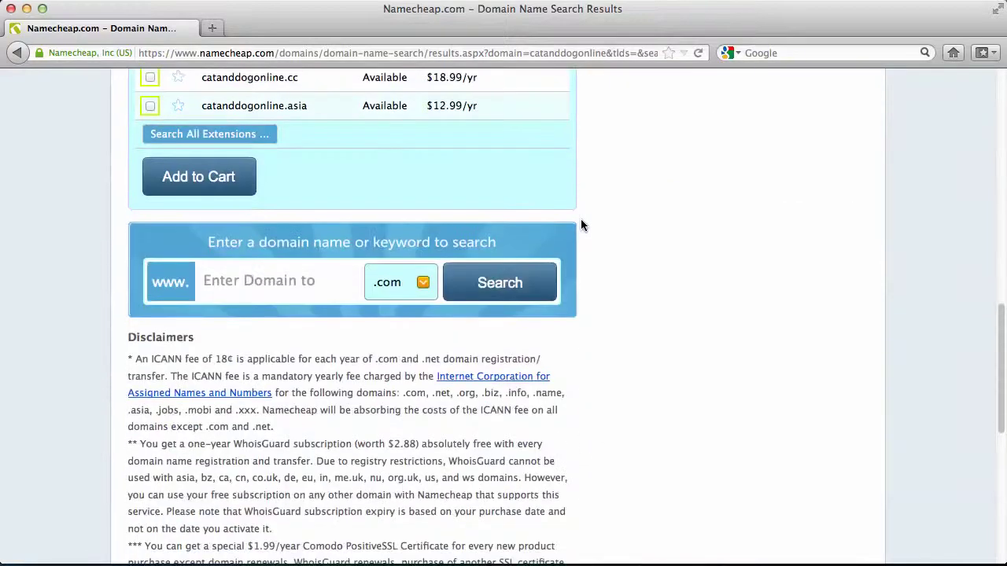
click(196, 175)
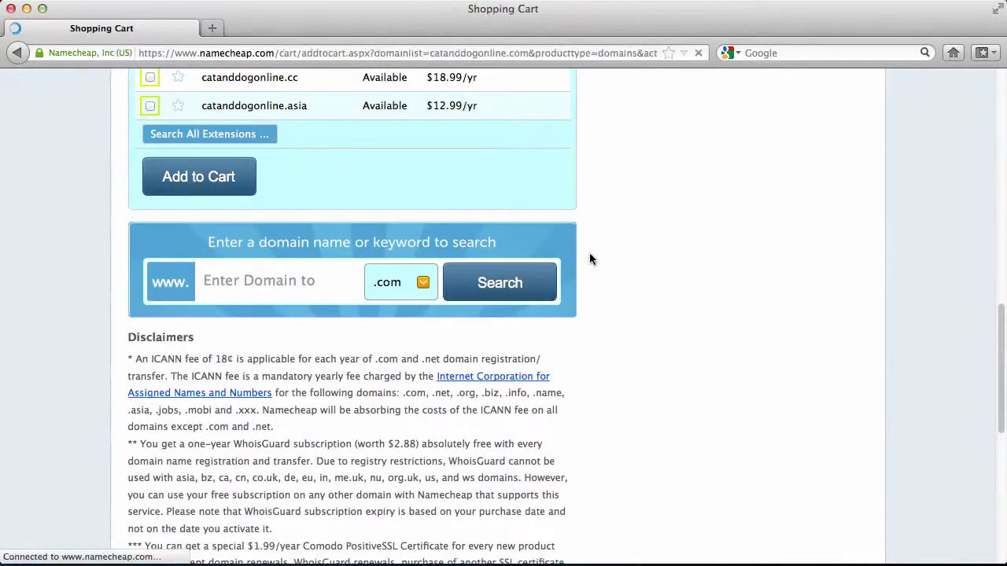
- Review the cart items and proceed to the regular checkout, keeping the 1 Year durations
scroll(915, 246, down, 3)
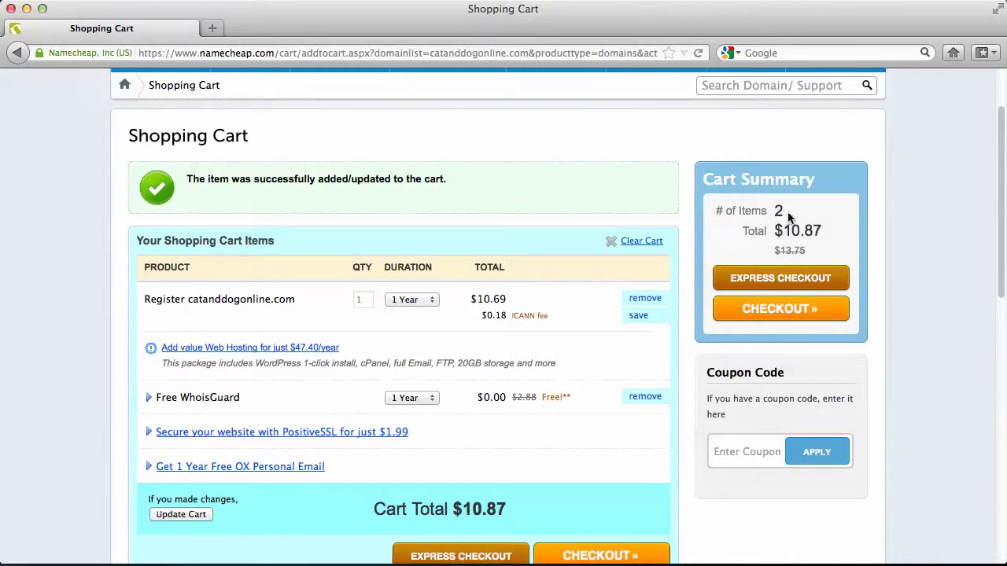
scroll(889, 206, down, 2)
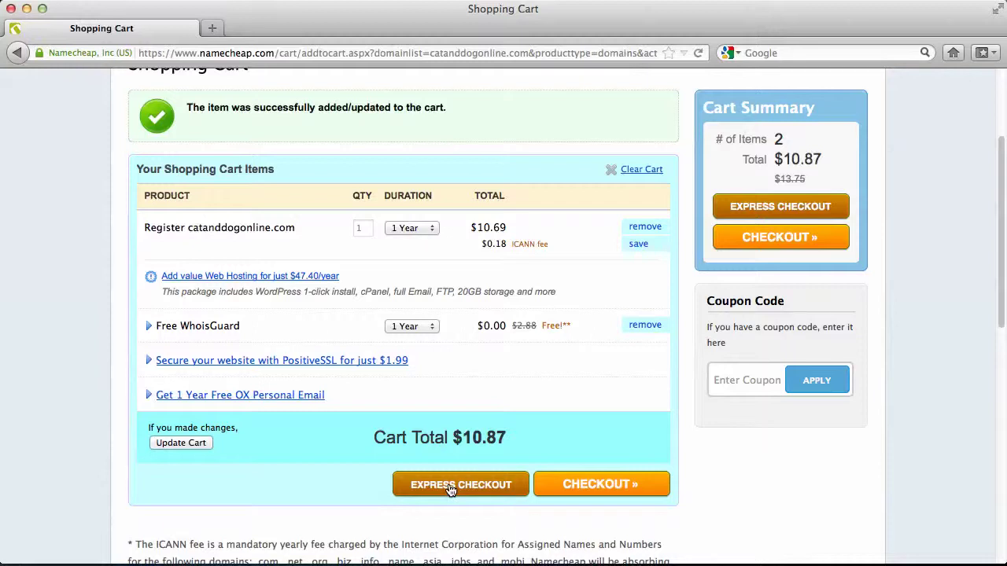
click(580, 487)
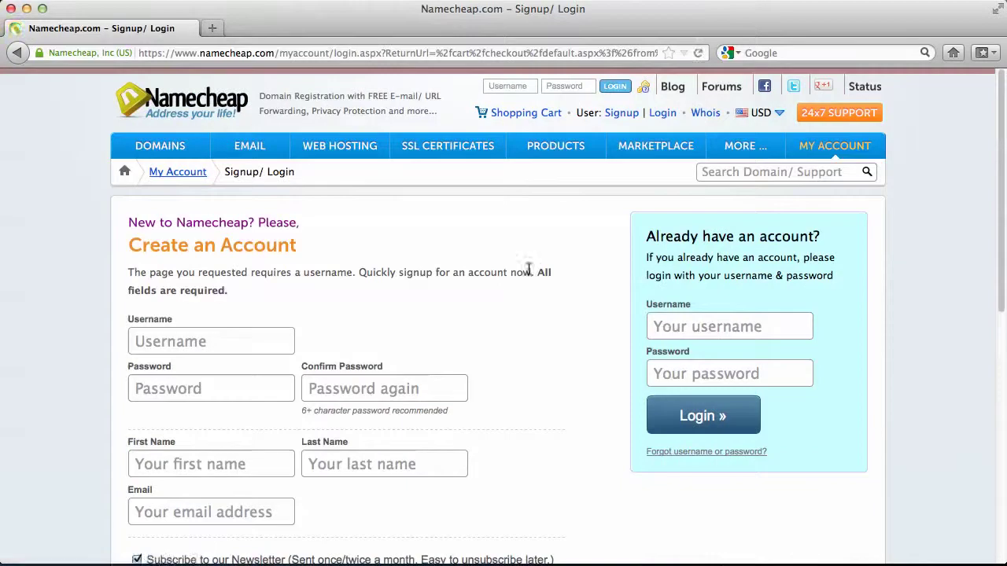
- Examine the account creation form's required fields and the login option for existing customers
scroll(532, 268, down, 3)
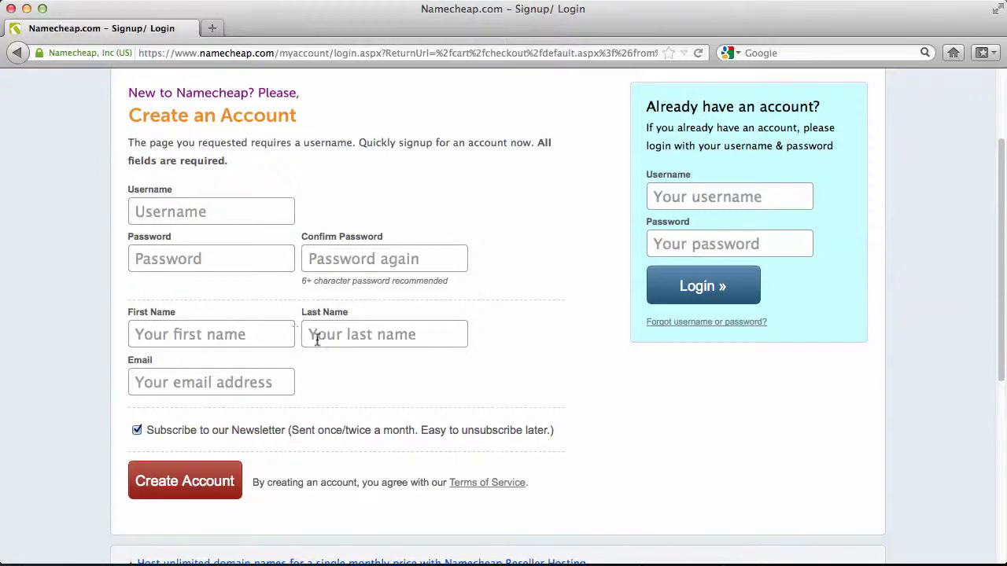
scroll(595, 367, up, 3)
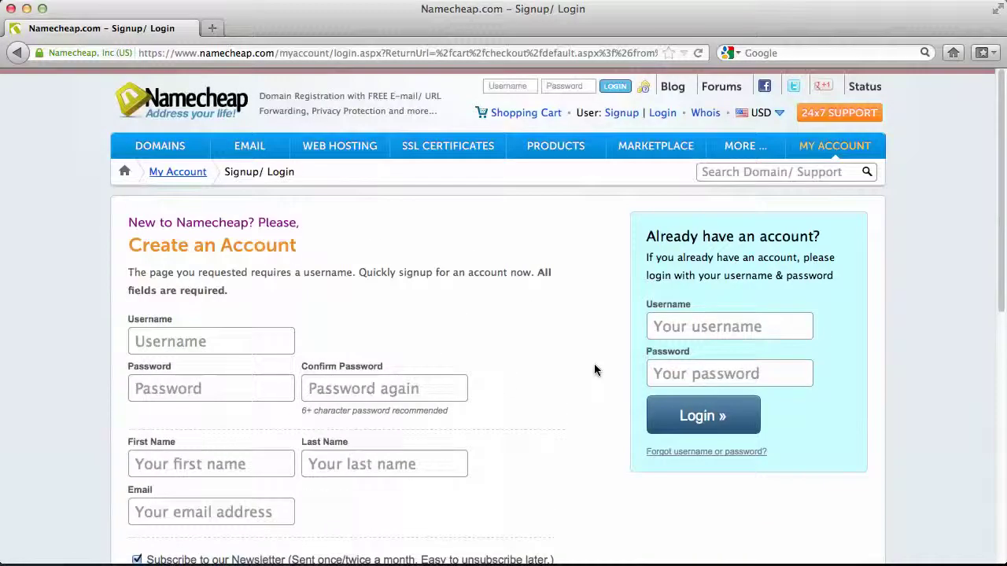
scroll(596, 368, down, 3)
scroll(596, 369, down, 4)
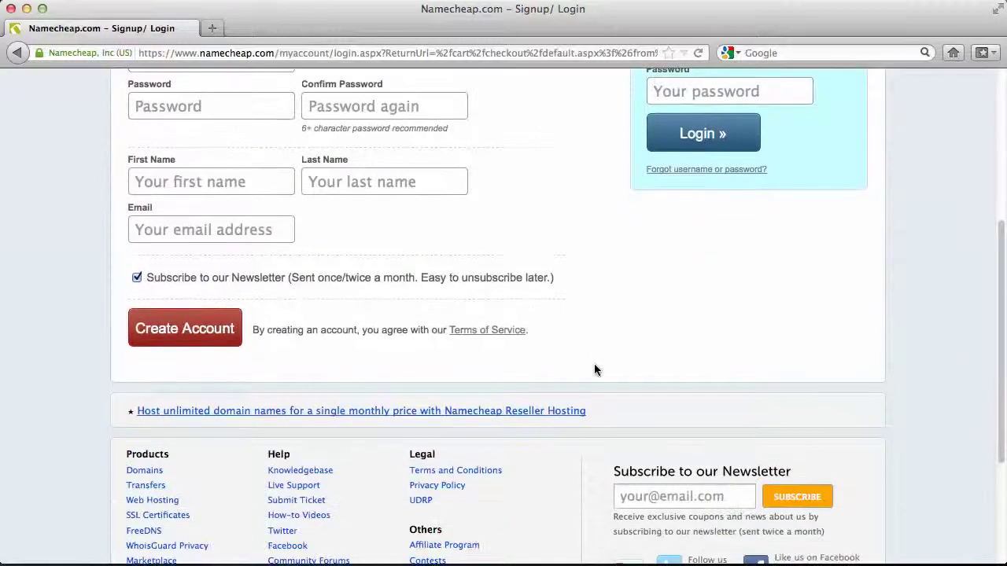
scroll(595, 370, up, 7)
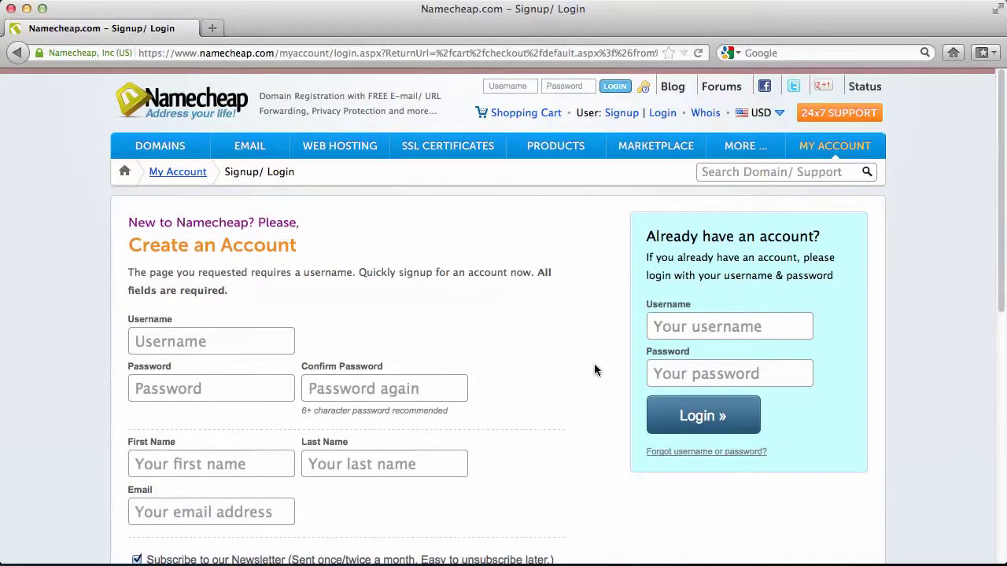
- Review the whole signup page, including the newsletter subscription option, the Terms of Service notice and the footer below the form
scroll(595, 370, down, 1)
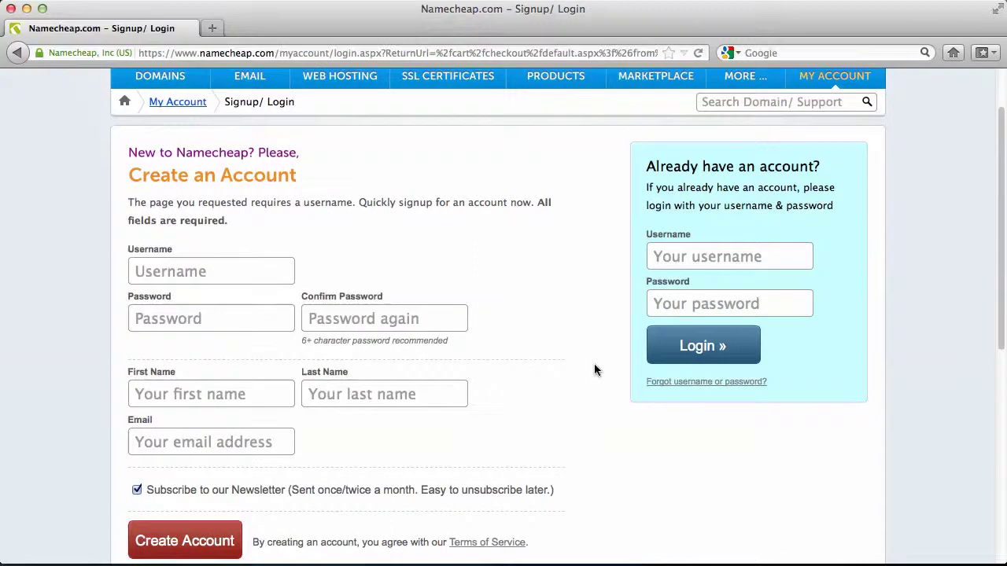
scroll(596, 370, up, 3)
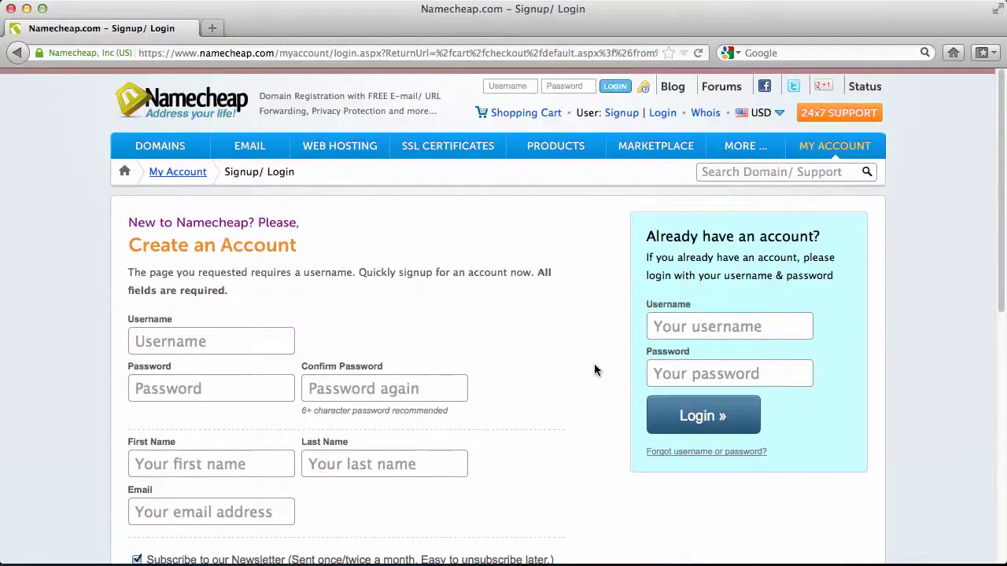
scroll(596, 370, down, 6)
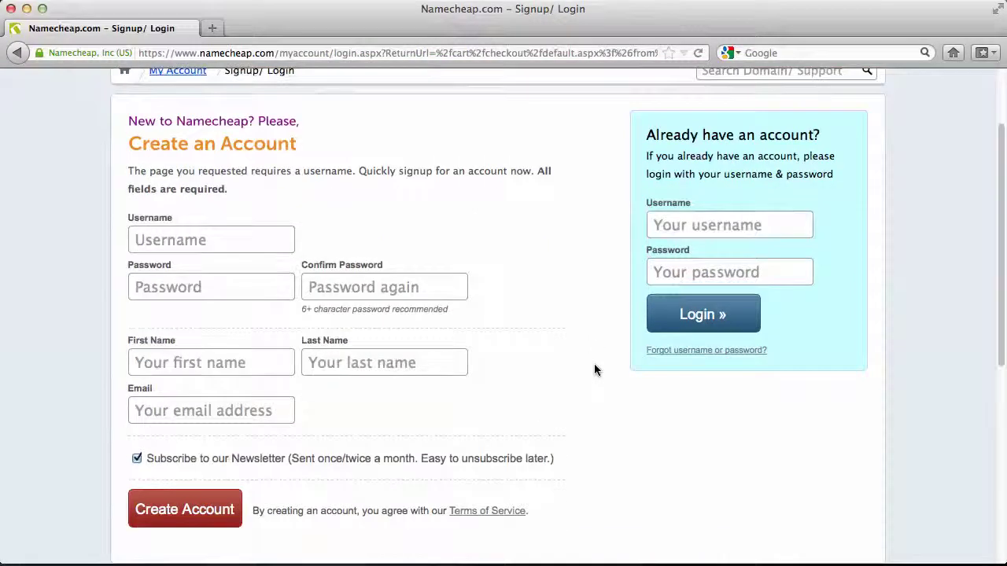
scroll(595, 369, down, 1)
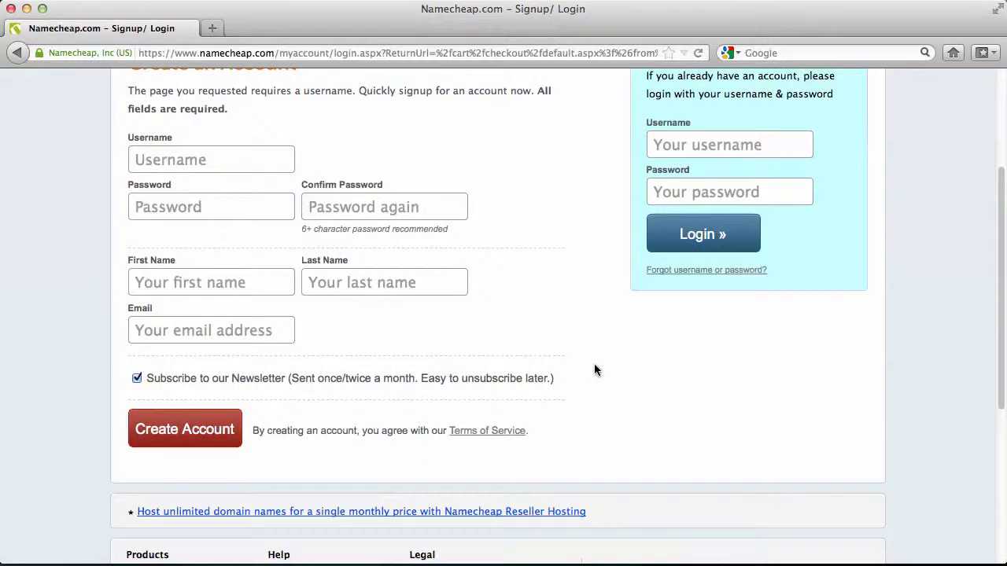
scroll(595, 370, up, 7)
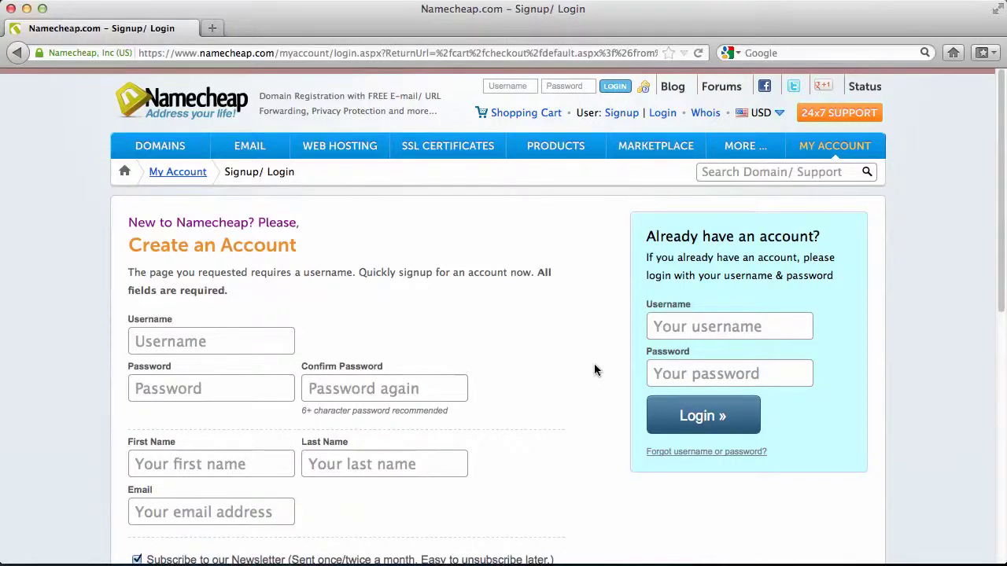
scroll(596, 370, down, 3)
scroll(595, 370, down, 2)
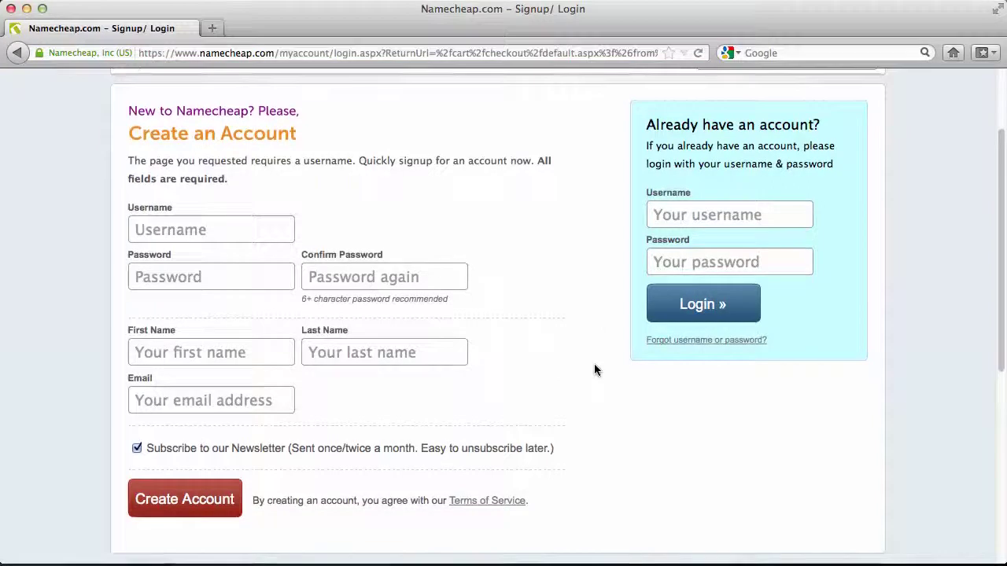
scroll(595, 370, up, 3)
scroll(596, 370, down, 2)
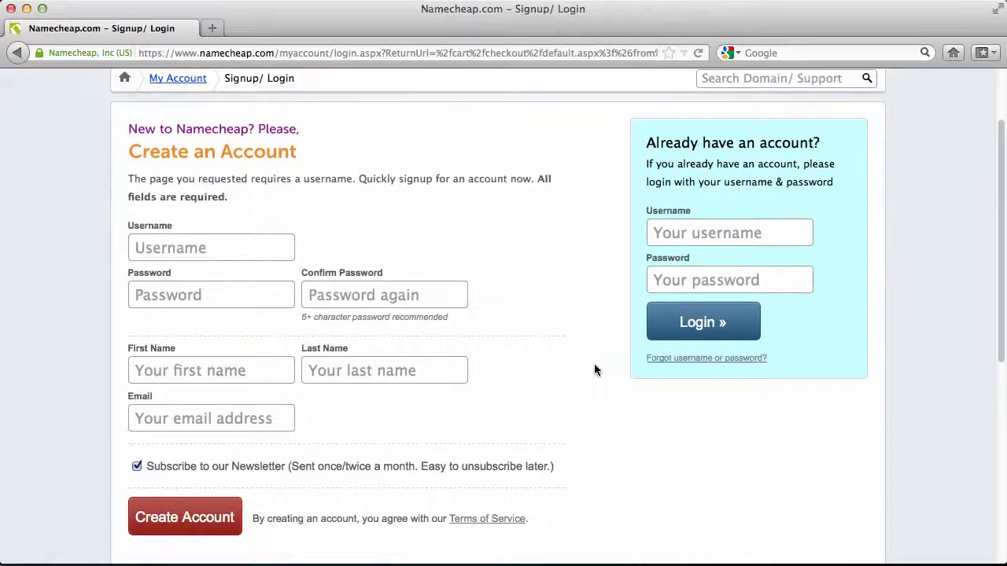
scroll(596, 369, down, 5)
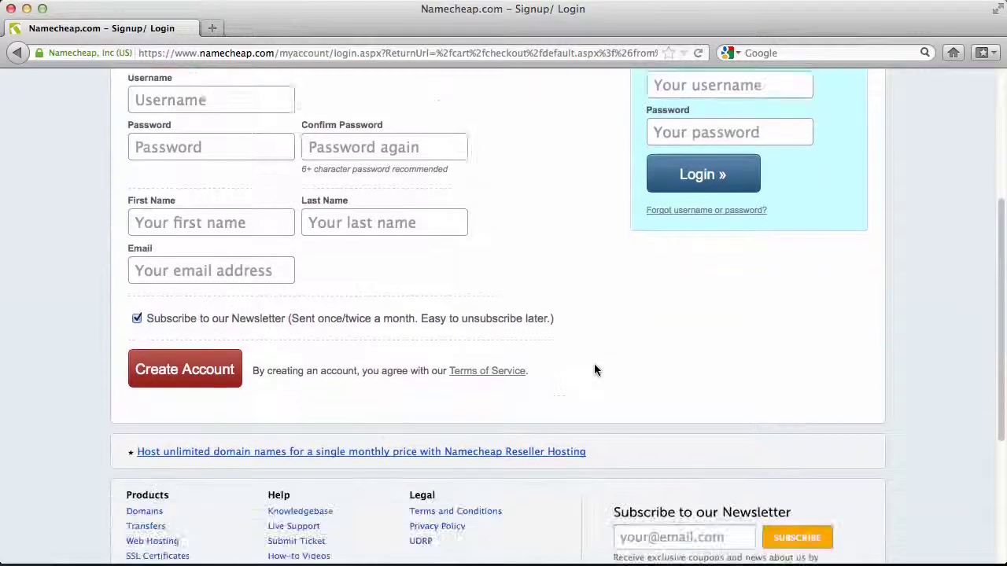